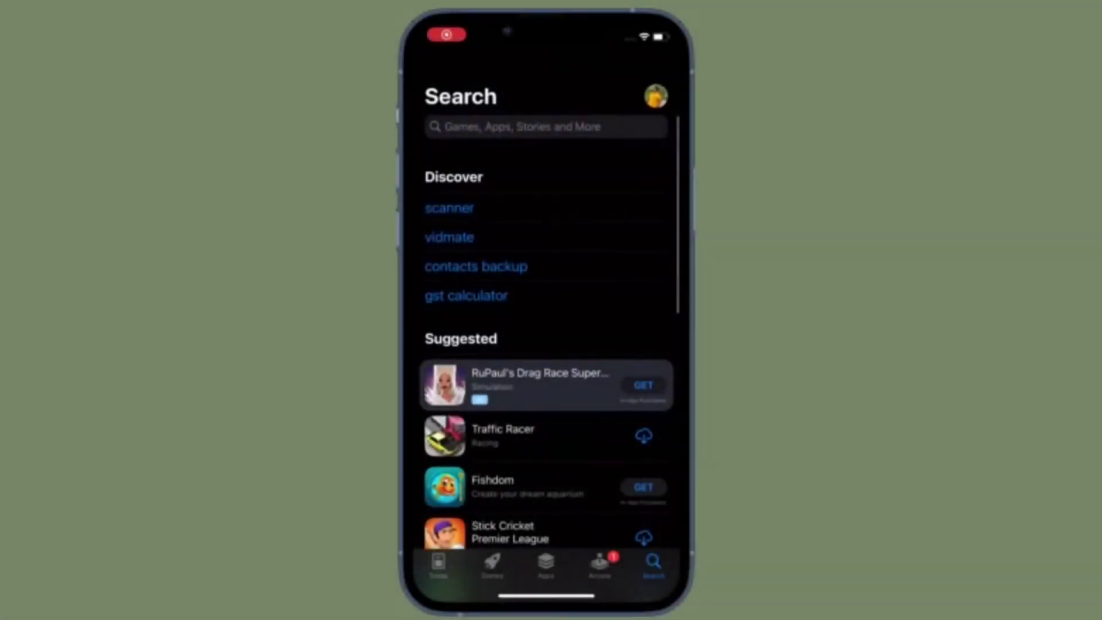
scroll(546, 344, "down", 5)
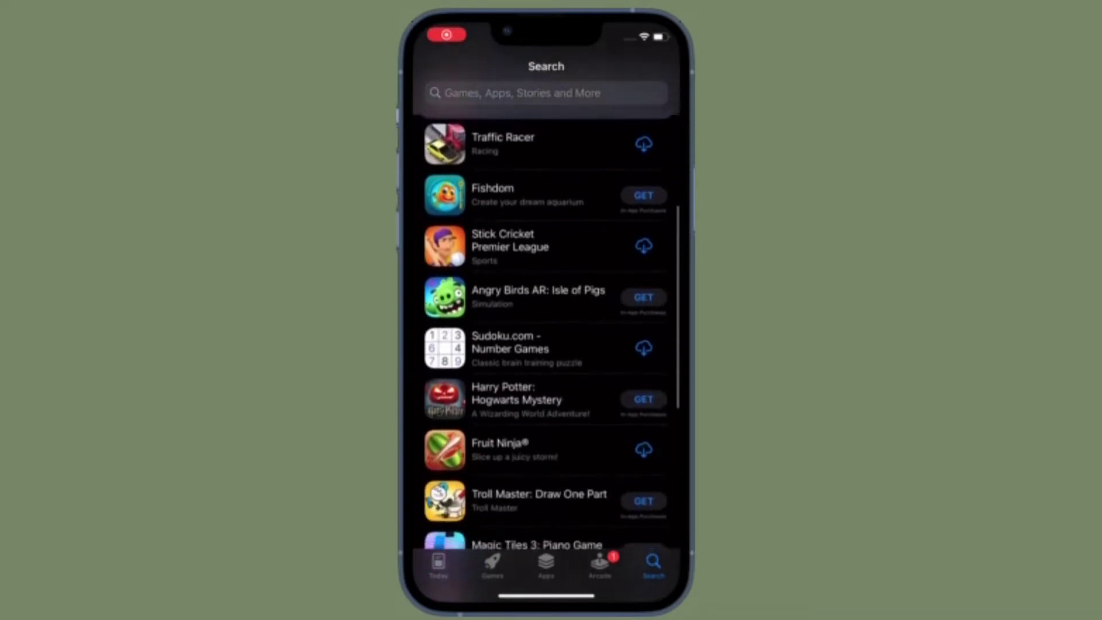
scroll(546, 344, "down", 5)
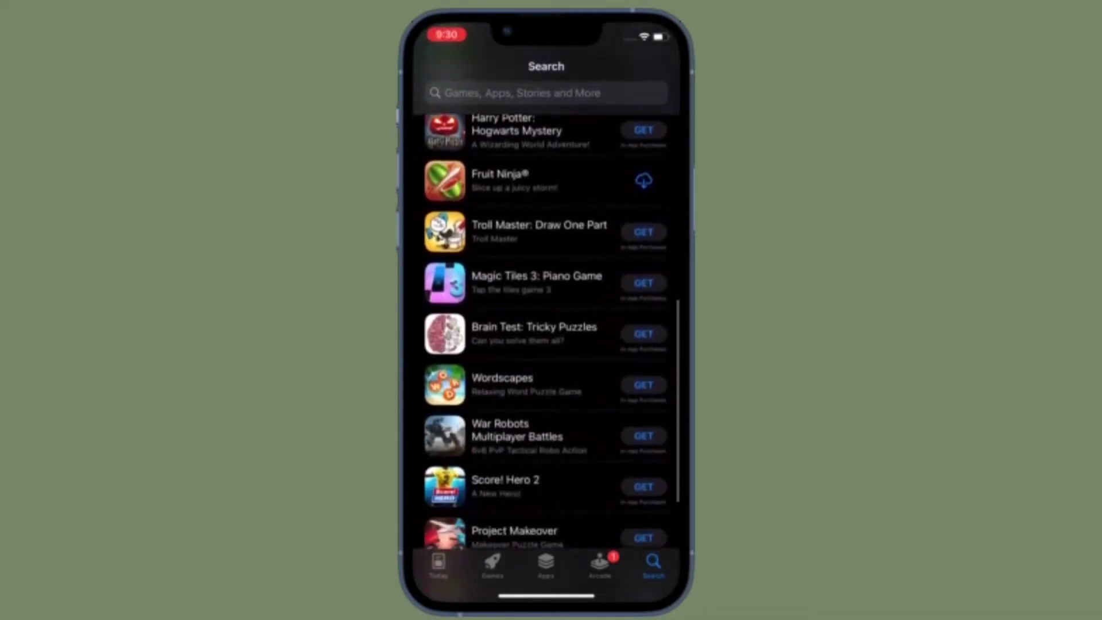
scroll(546, 345, "down", 2)
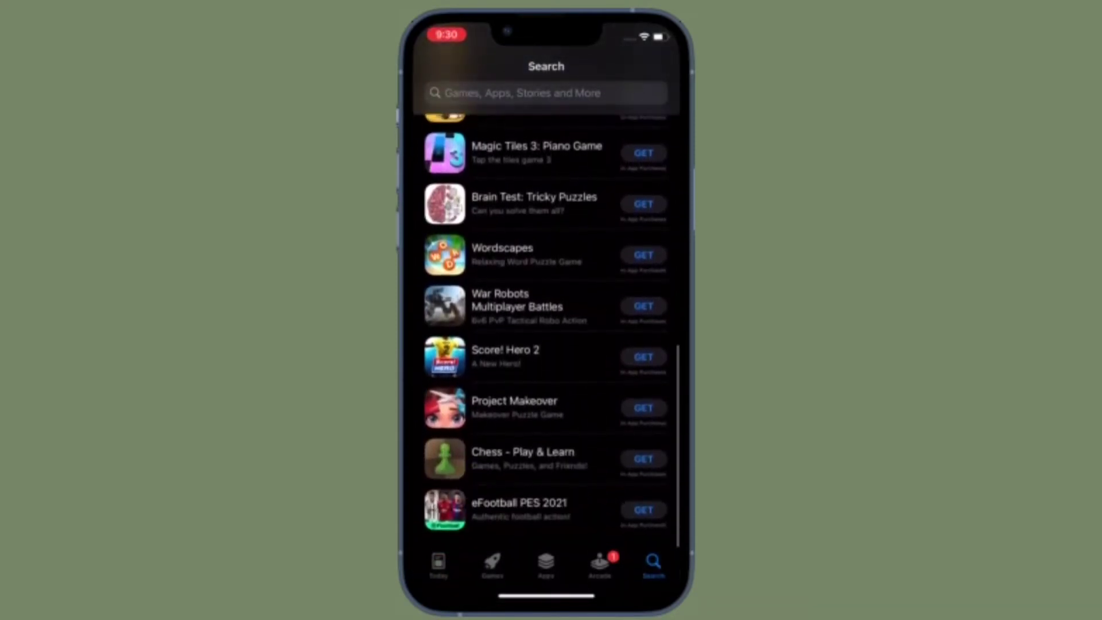
scroll(546, 345, "up", 4)
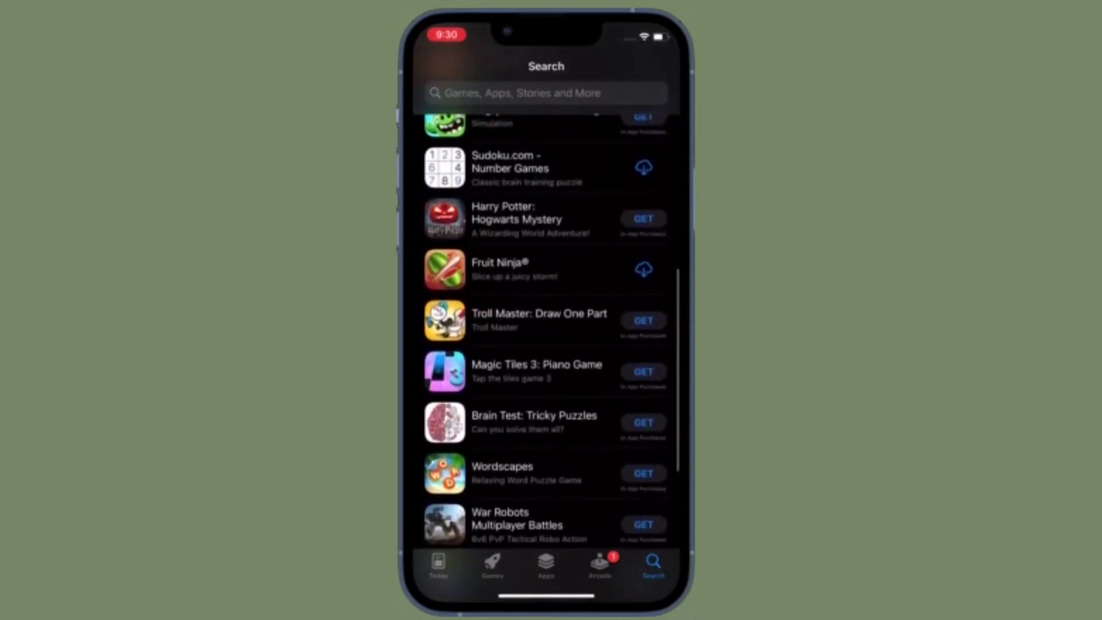
scroll(545, 344, "up", 5)
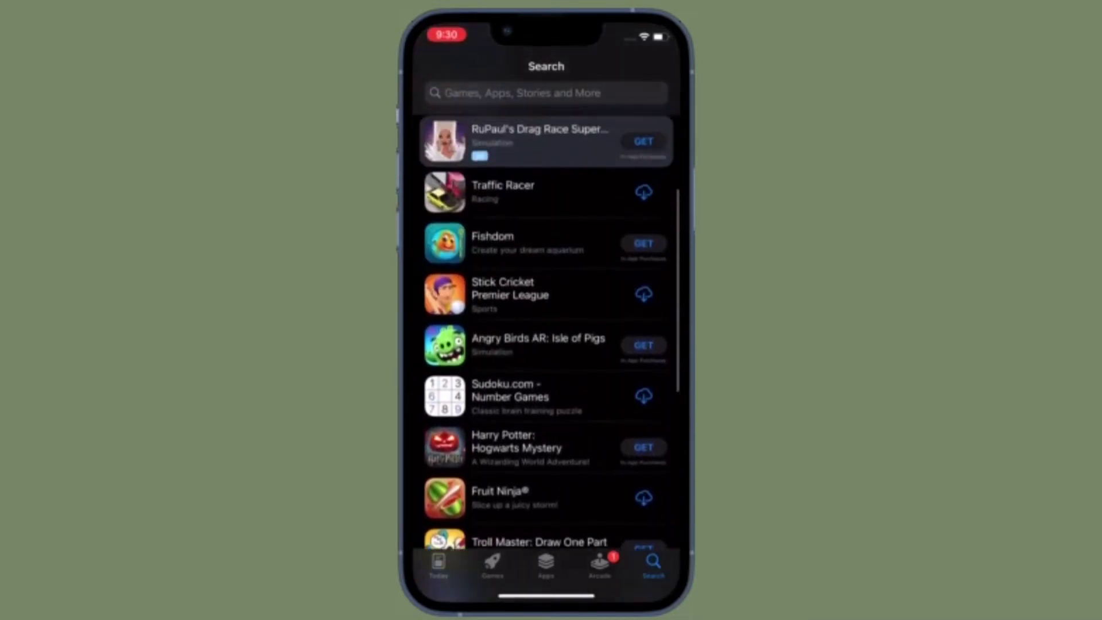
scroll(545, 345, "up", 5)
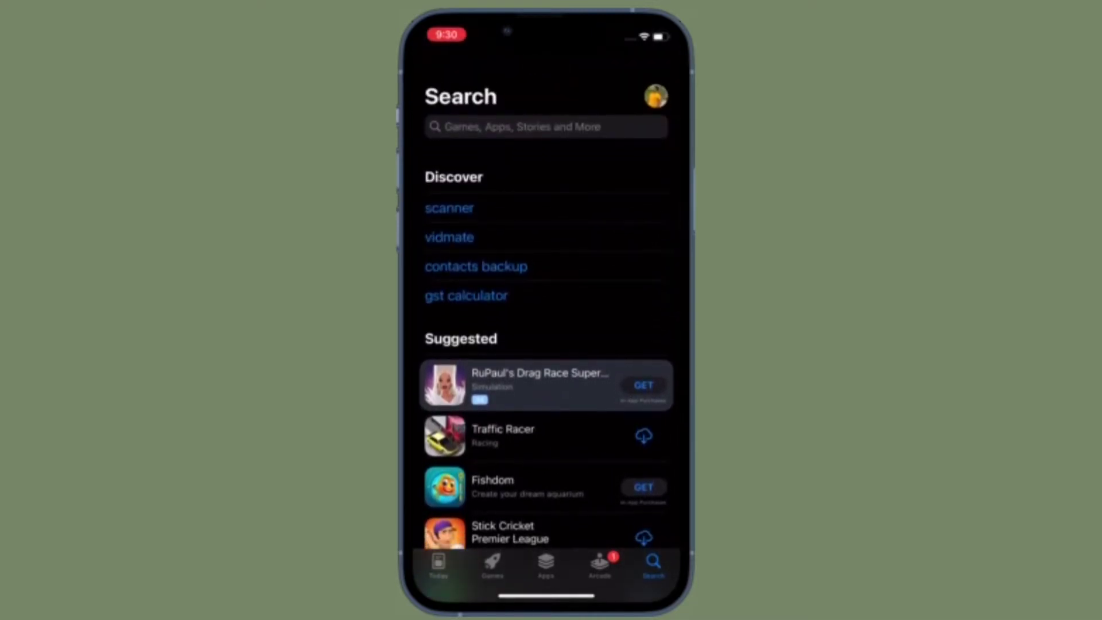
scroll(545, 344, "down", 5)
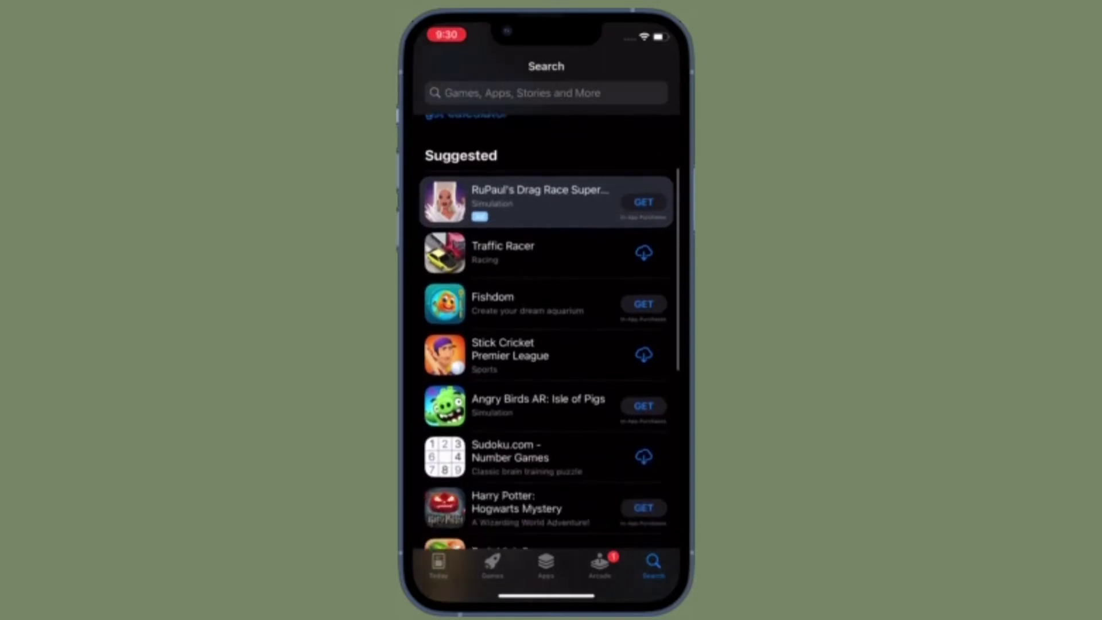